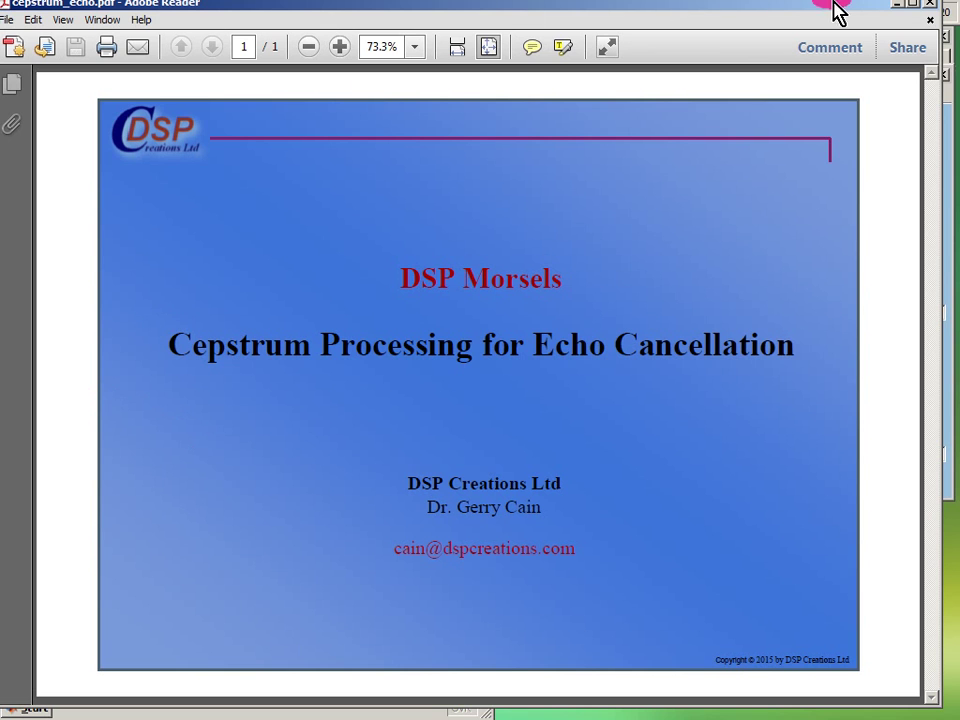
Minimize the Adobe Reader cepstrum slides to bring the running Simulink echo model forward
left_click(903, 6)
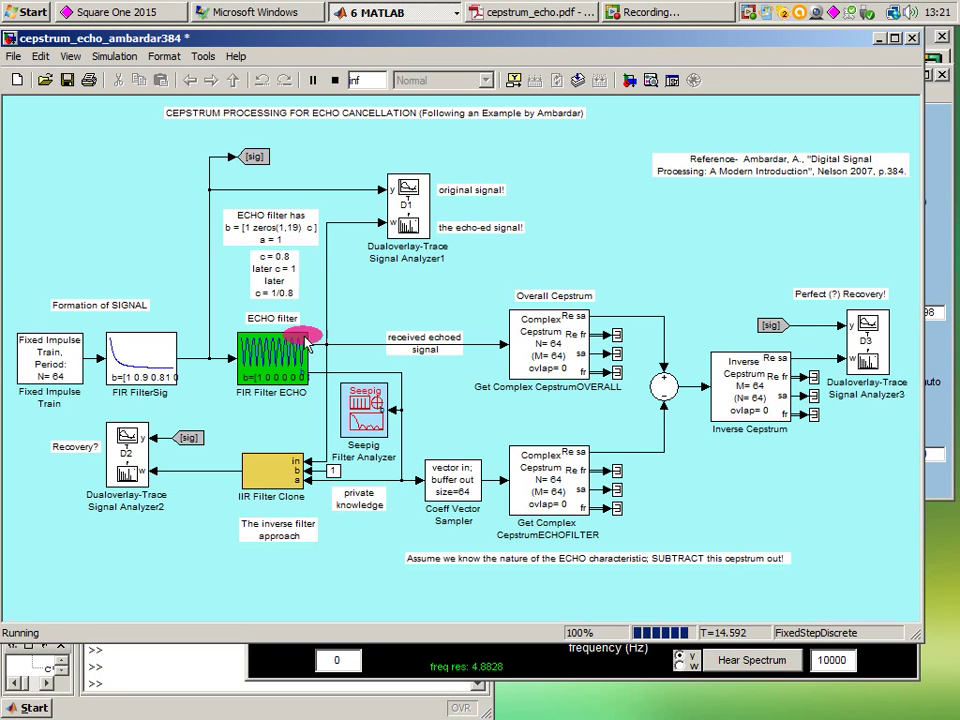
Open the D1 Dualoverlay-Trace display, restore the echoed-signal trace, and return to the diagram
double_click(412, 222)
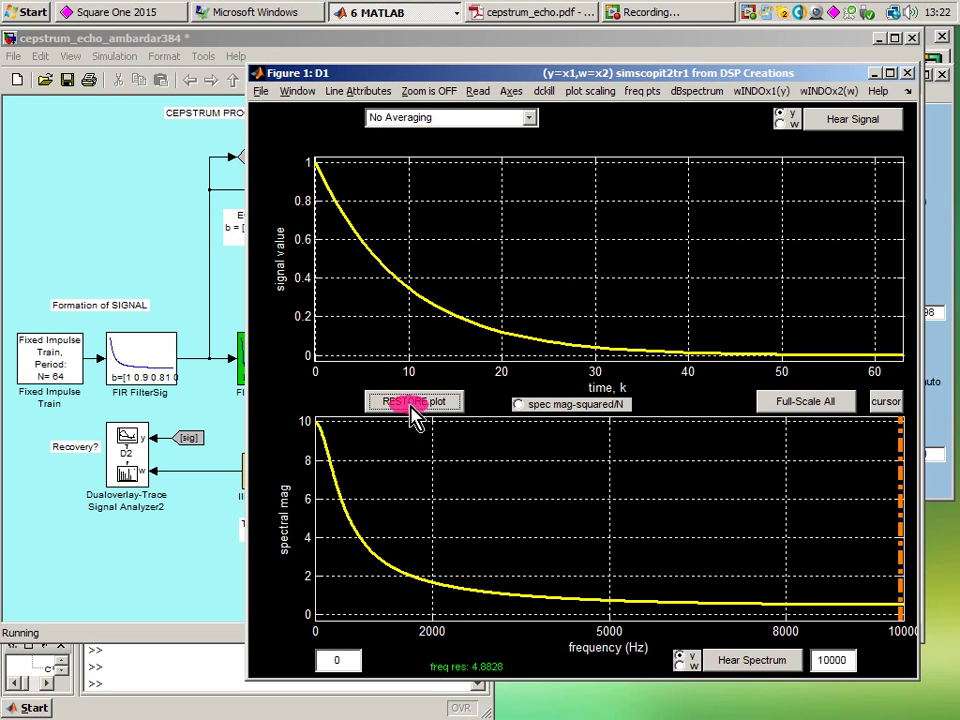
left_click(413, 402)
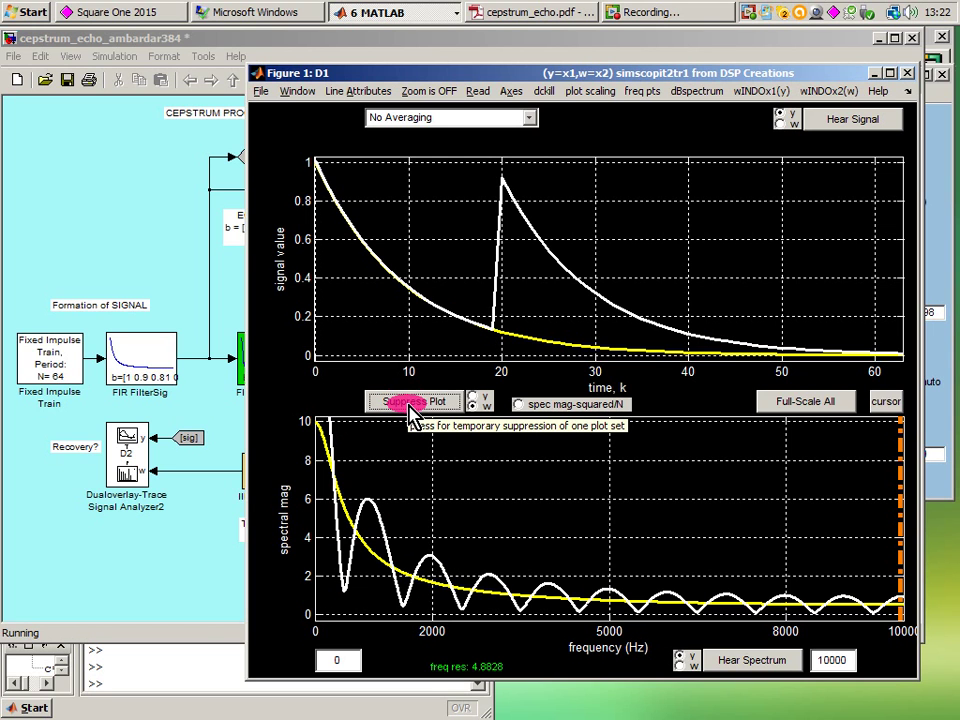
left_click(141, 195)
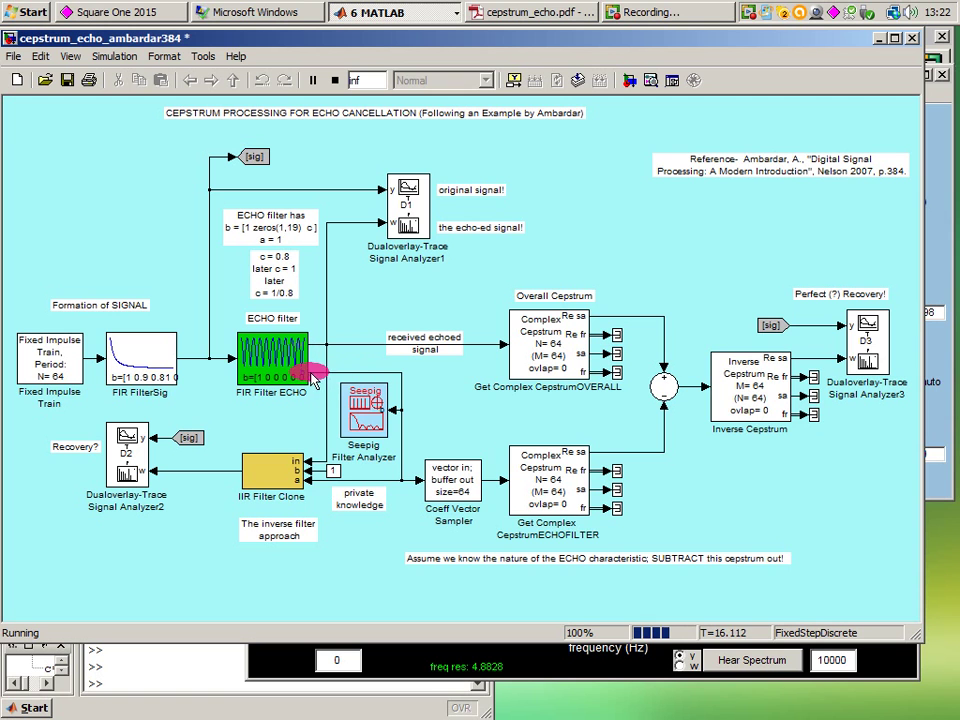
double_click(368, 424)
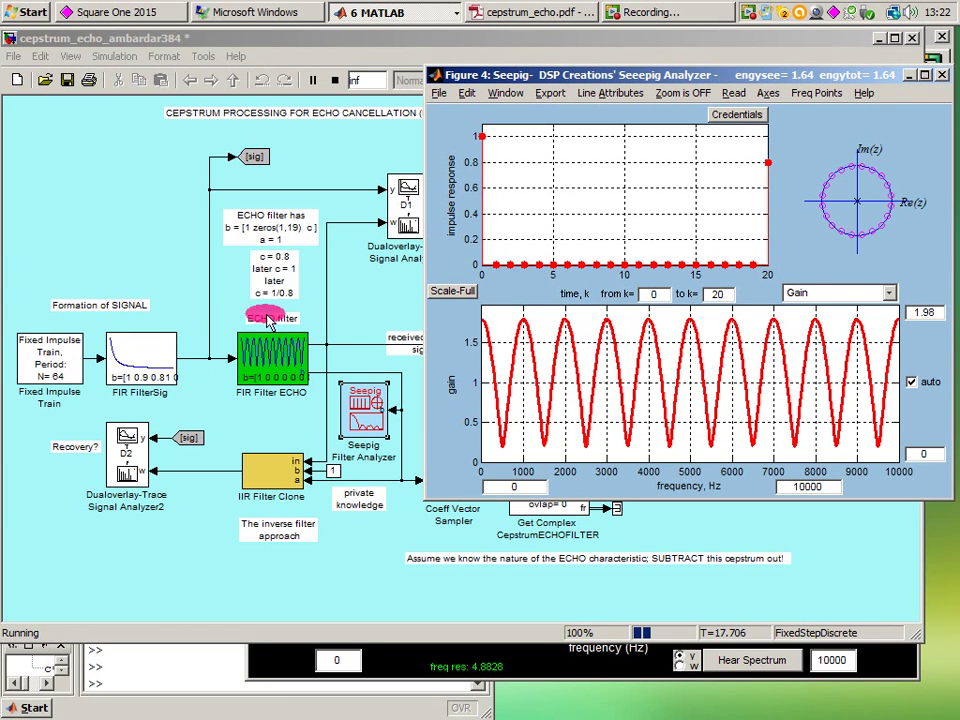
left_click(355, 318)
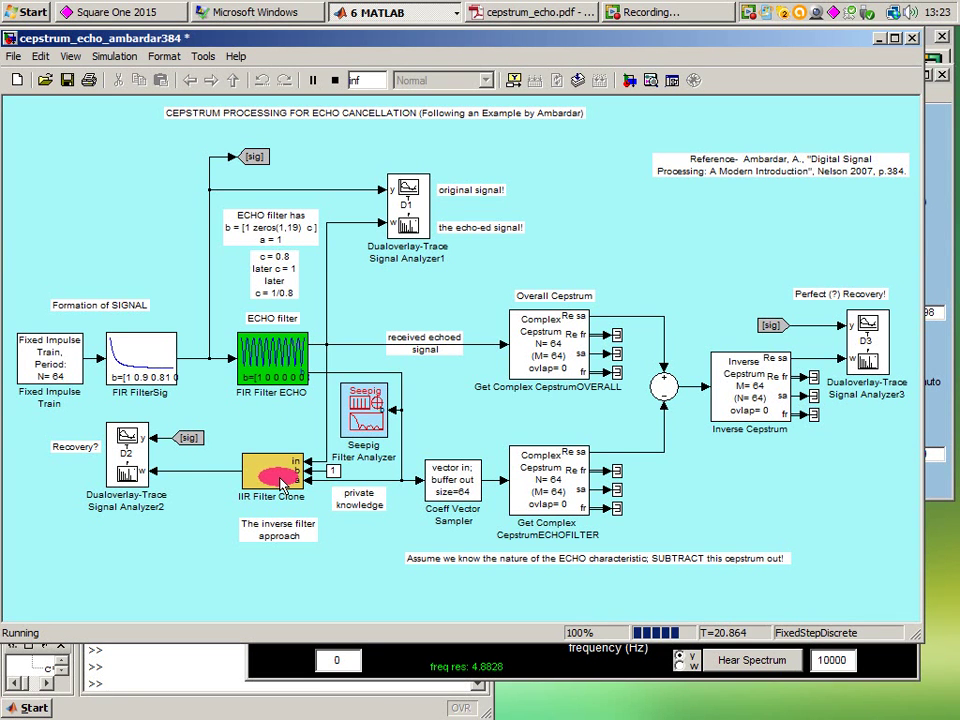
double_click(132, 448)
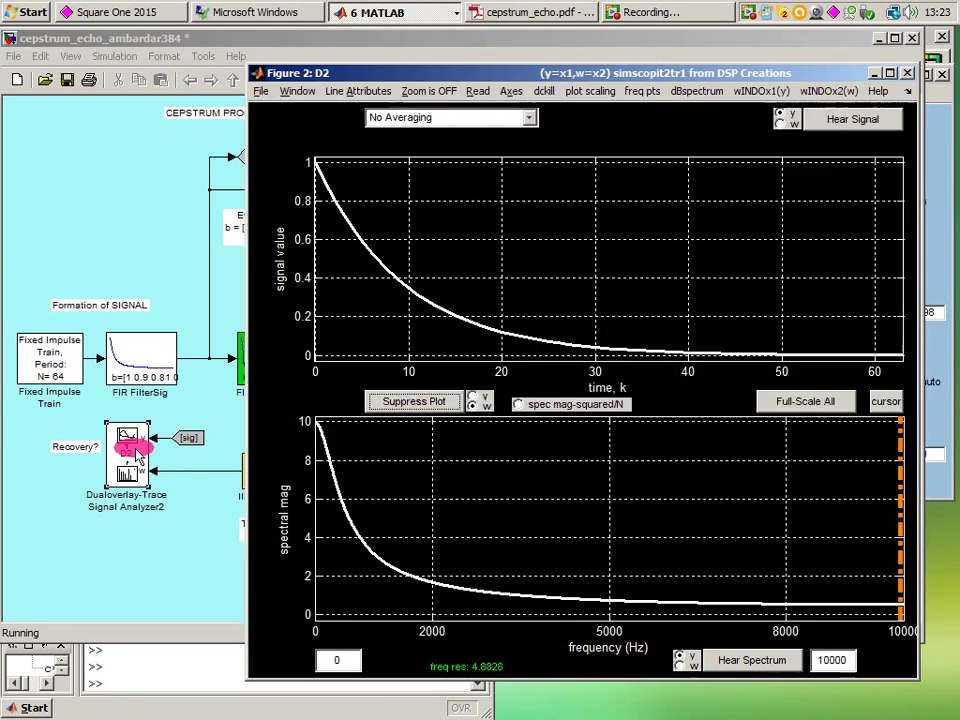
left_click(432, 404)
left_click(432, 404)
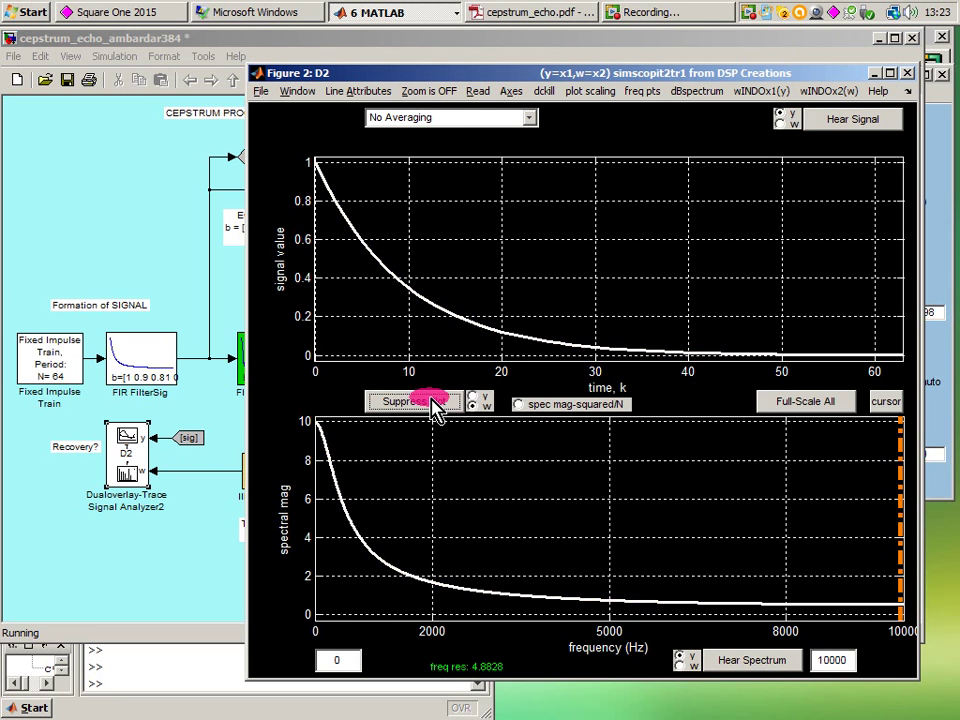
left_click(433, 405)
left_click(433, 405)
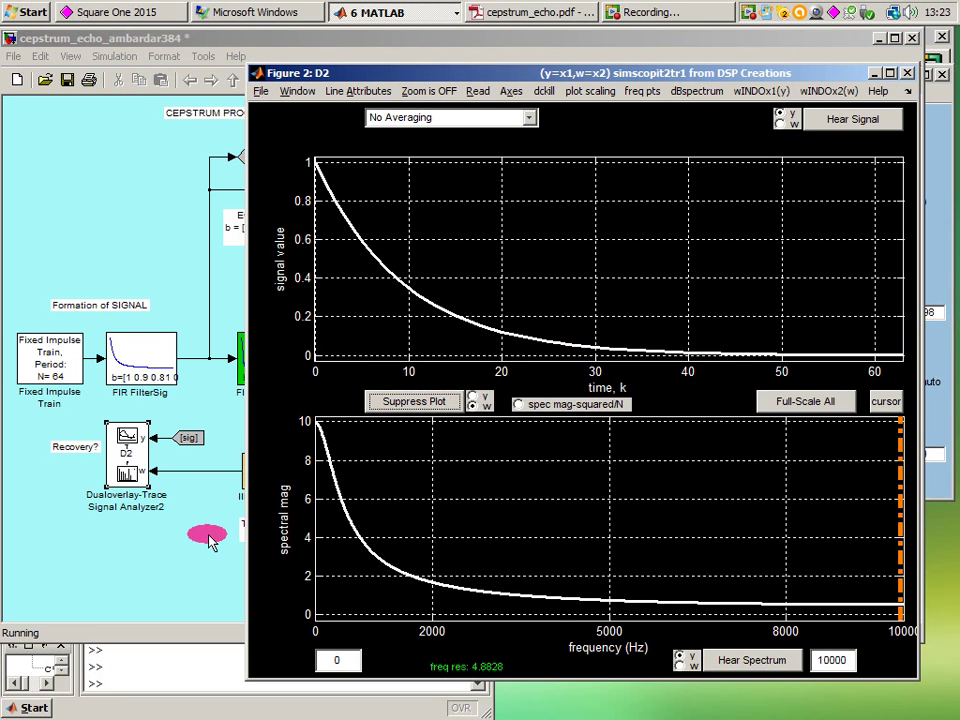
left_click(128, 540)
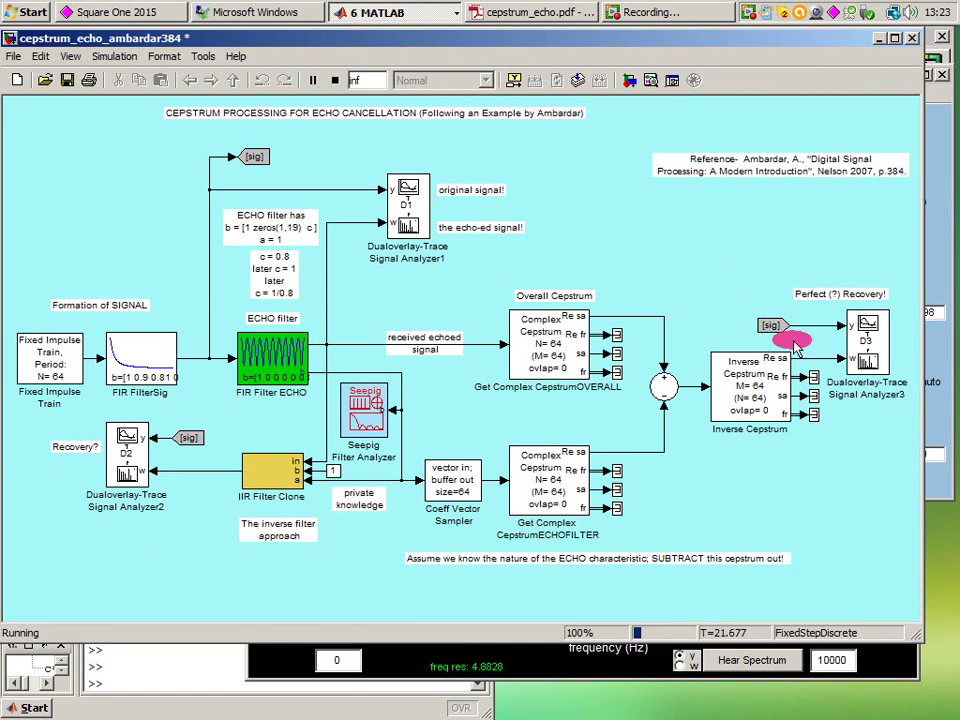
Open the D3 cepstrum-recovery display, compare traces with Suppress Plot, and move Figure 3 right
double_click(870, 345)
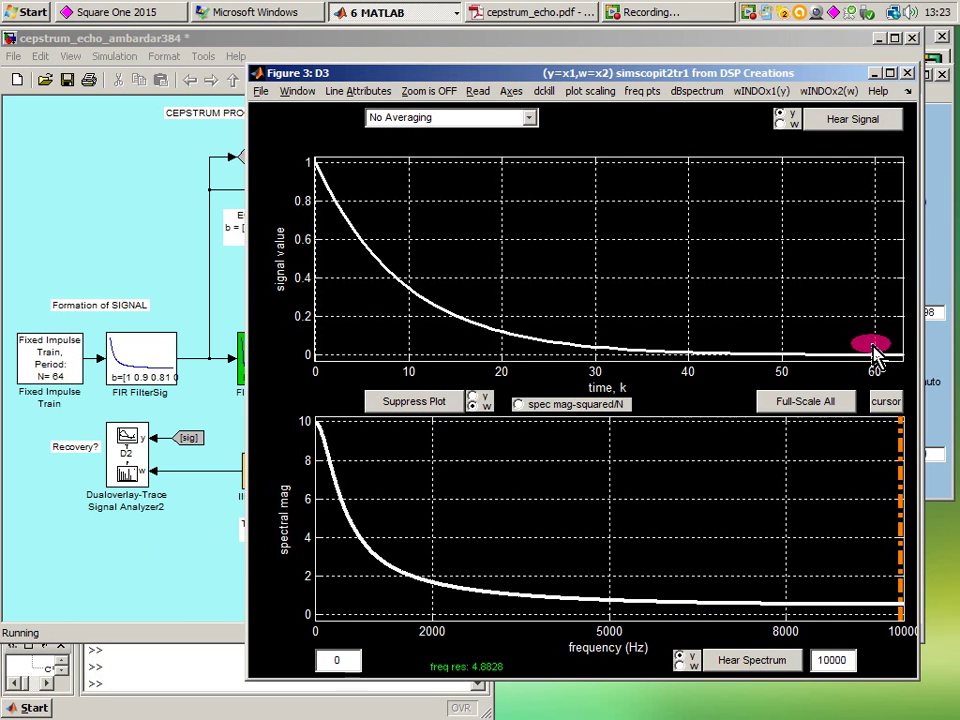
left_click(447, 402)
left_click(447, 402)
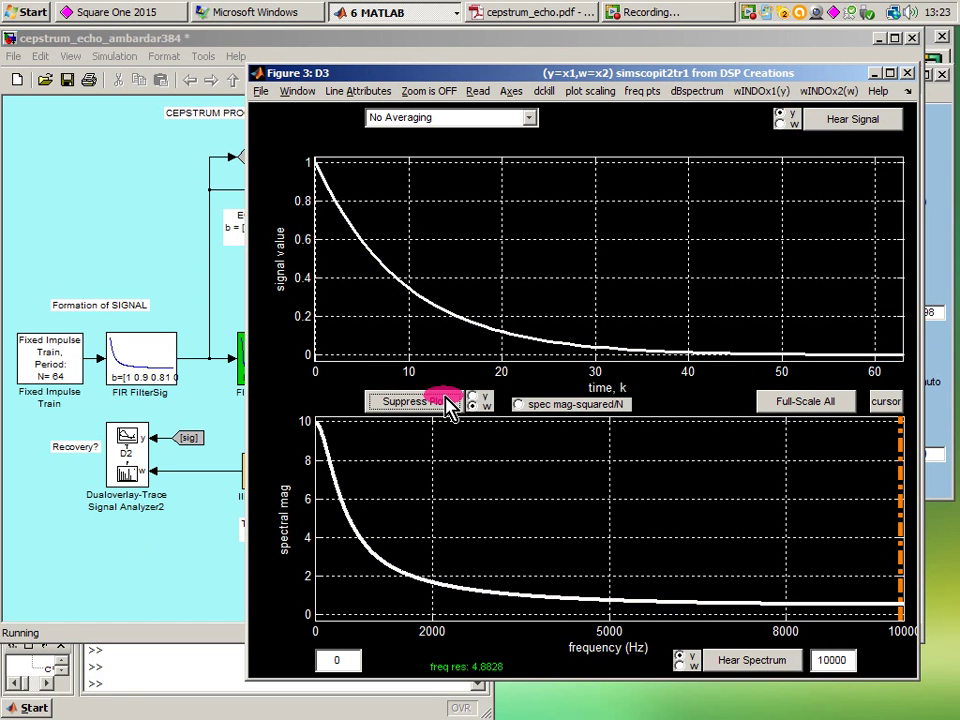
left_click(447, 402)
left_click(447, 402)
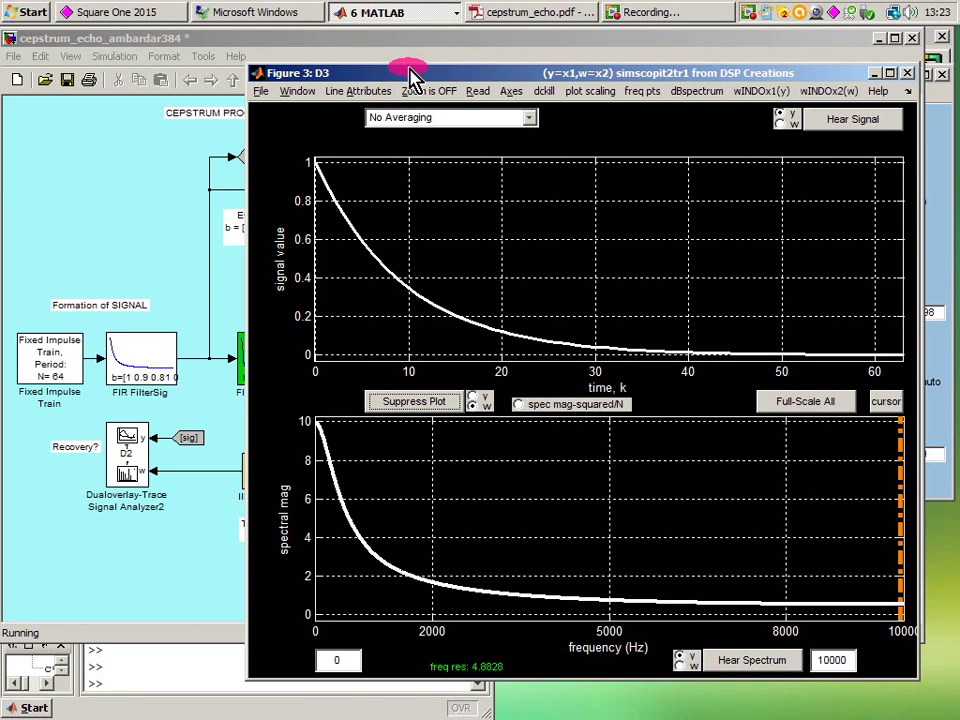
left_click_drag(413, 77, 955, 180)
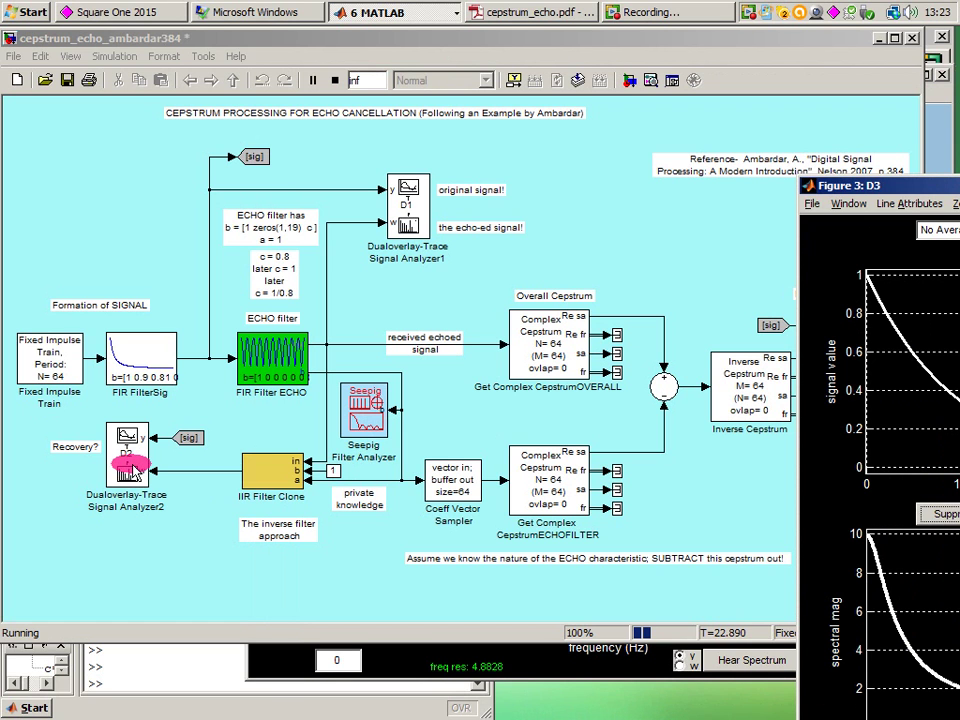
Stop the simulation, enter c=1 in the Command Window, and restart the run
left_click(334, 80)
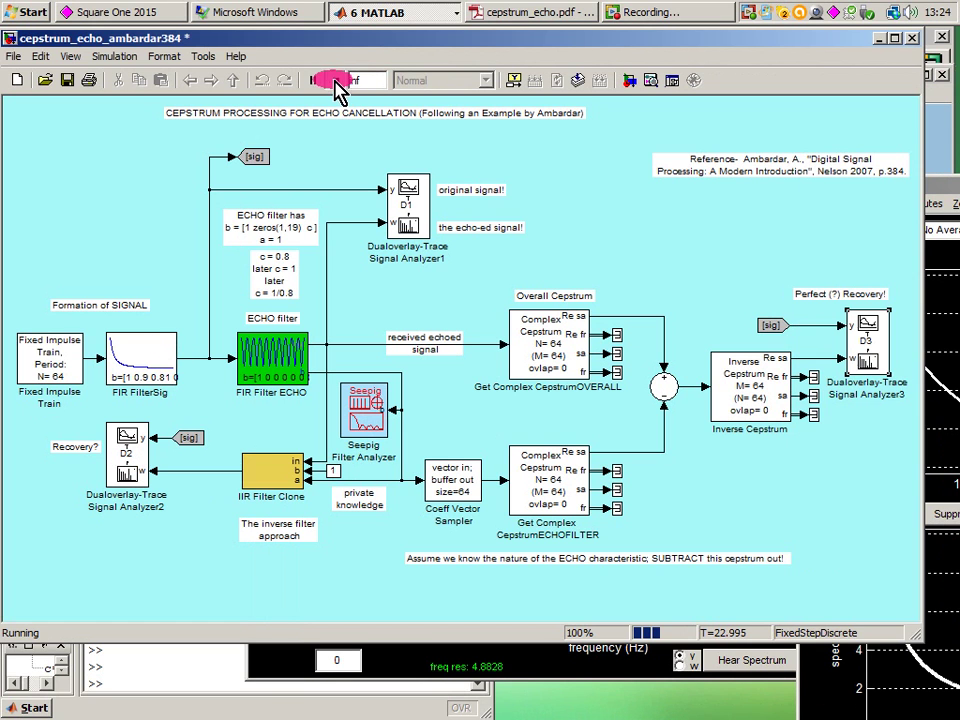
left_click(130, 680)
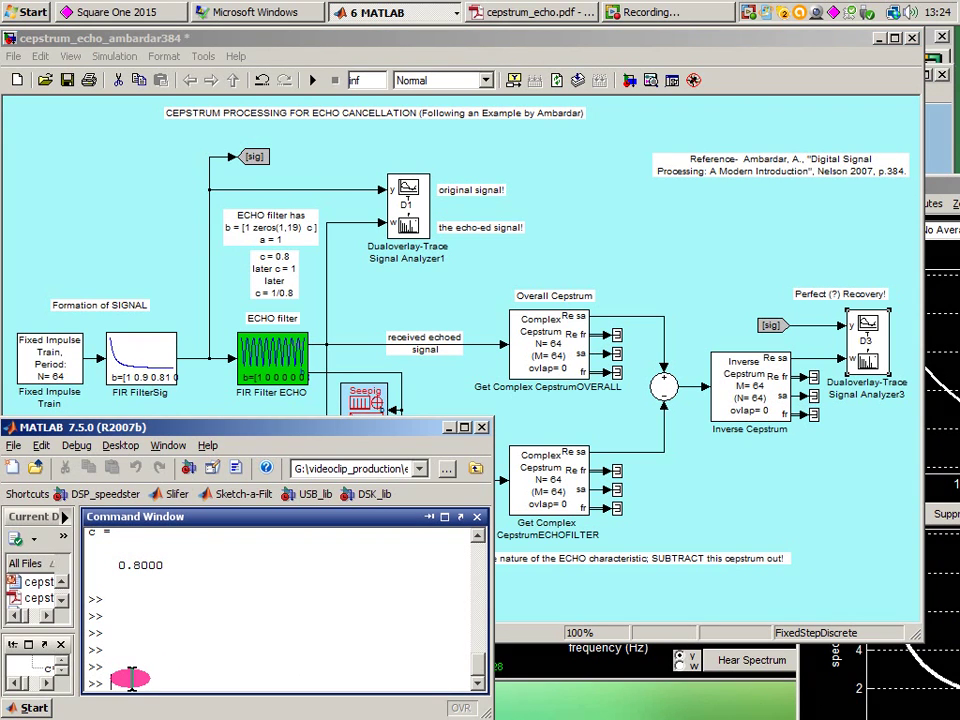
type("c=1")
key("Return")
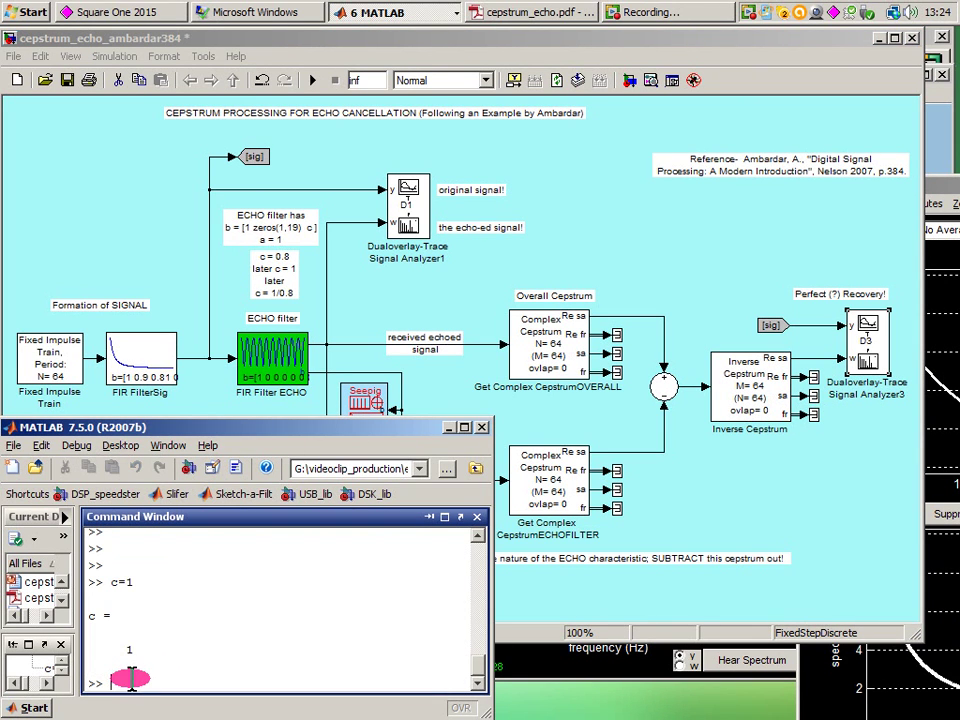
left_click(314, 80)
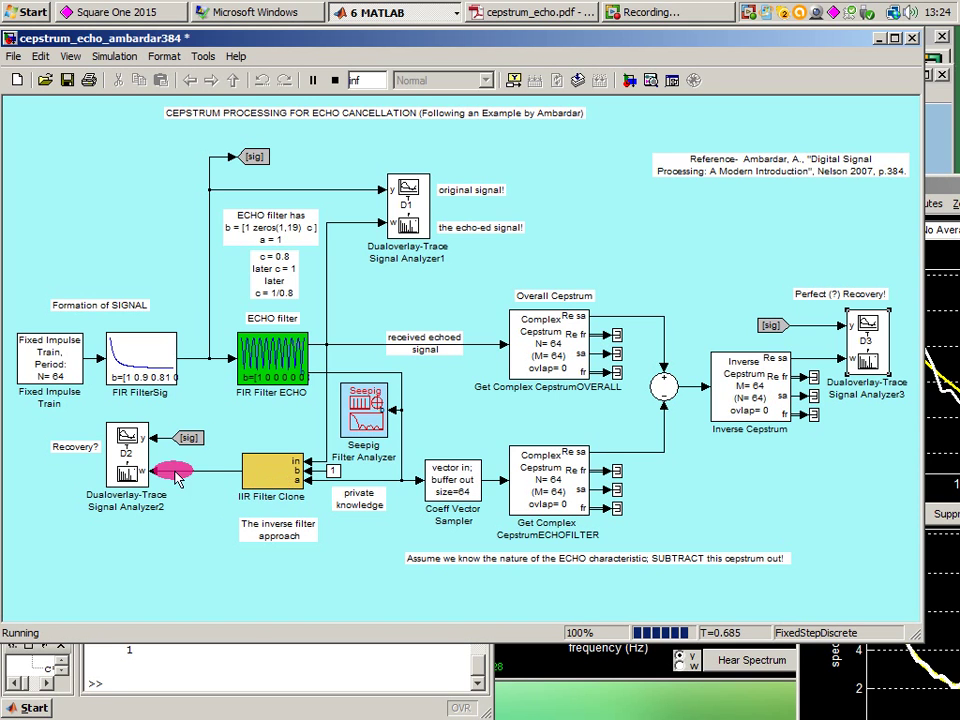
double_click(131, 458)
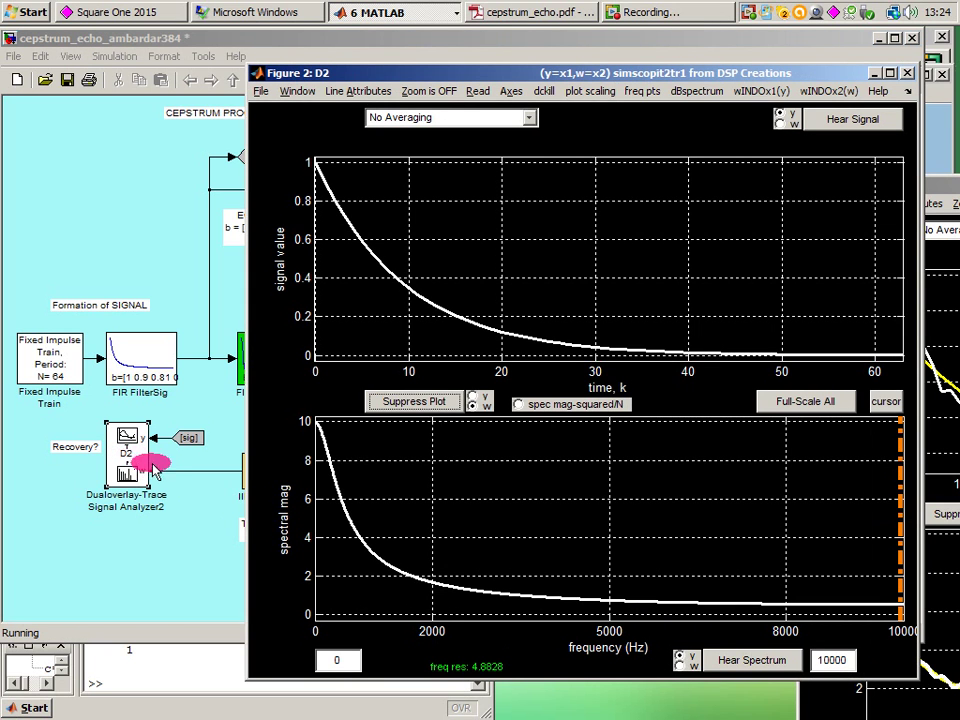
left_click(429, 408)
left_click(429, 408)
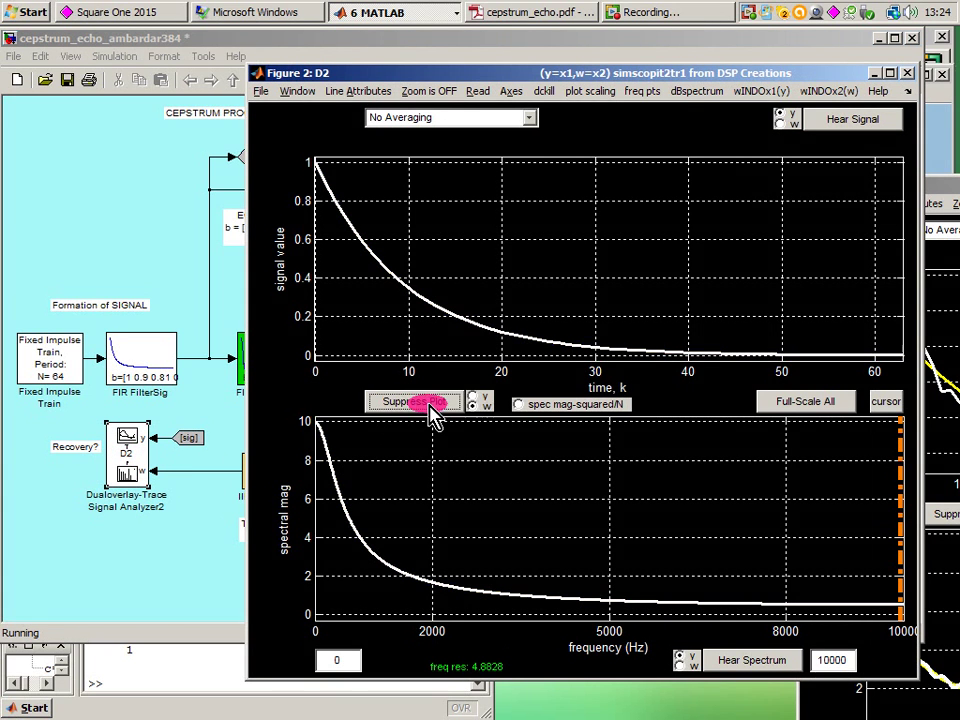
left_click(161, 546)
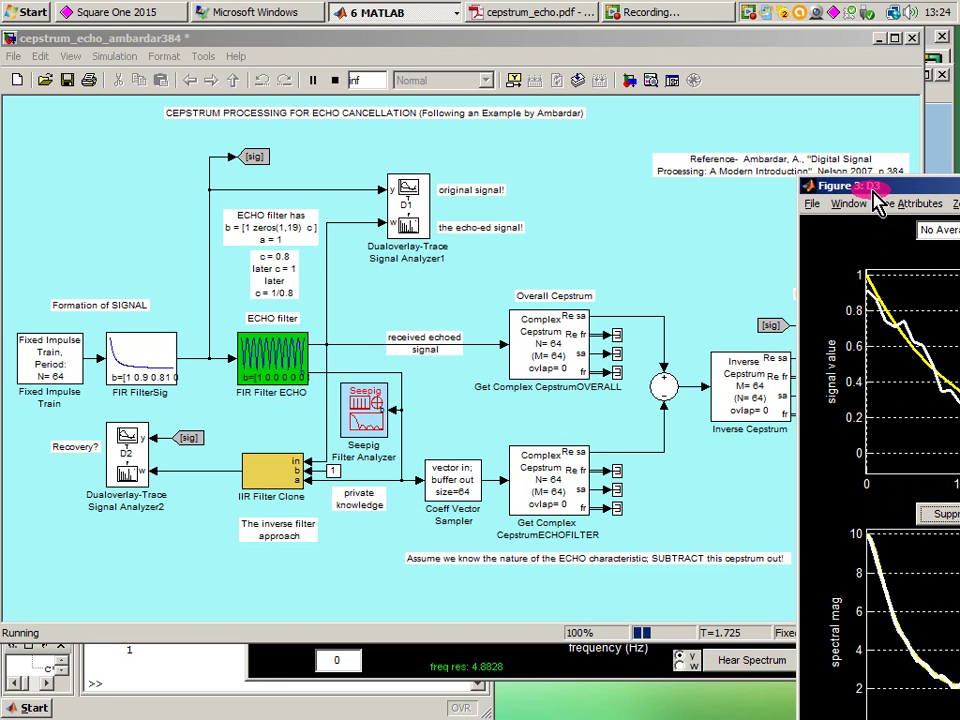
Park the Figure 3: D3 window bottom-right and right-click the Get Complex CepstrumOVERALL block
left_click_drag(874, 240, 270, 34)
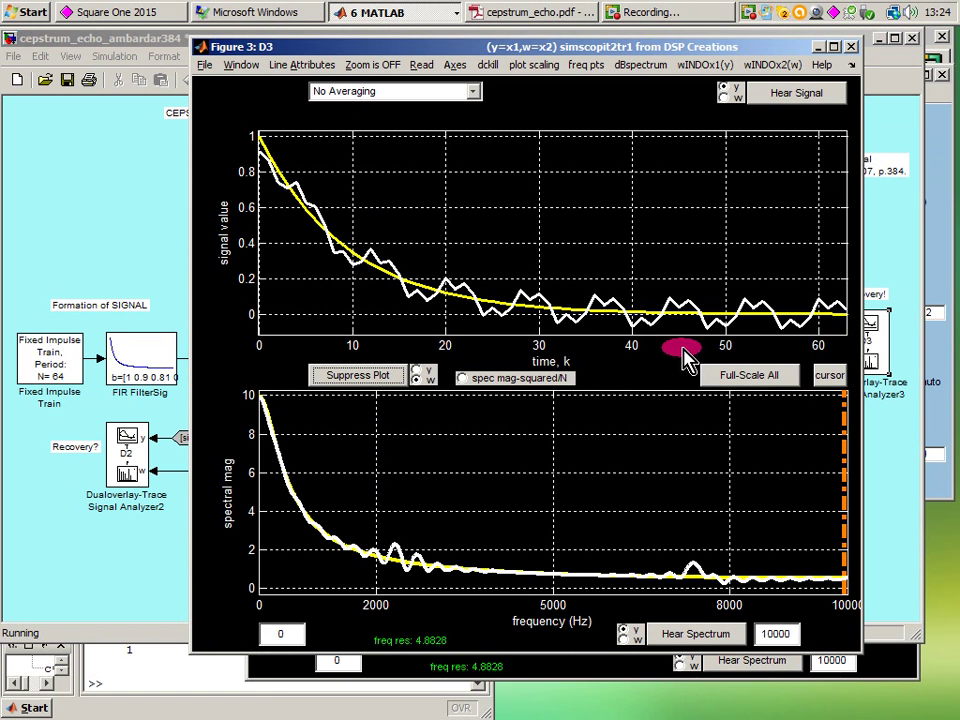
left_click_drag(368, 47, 952, 441)
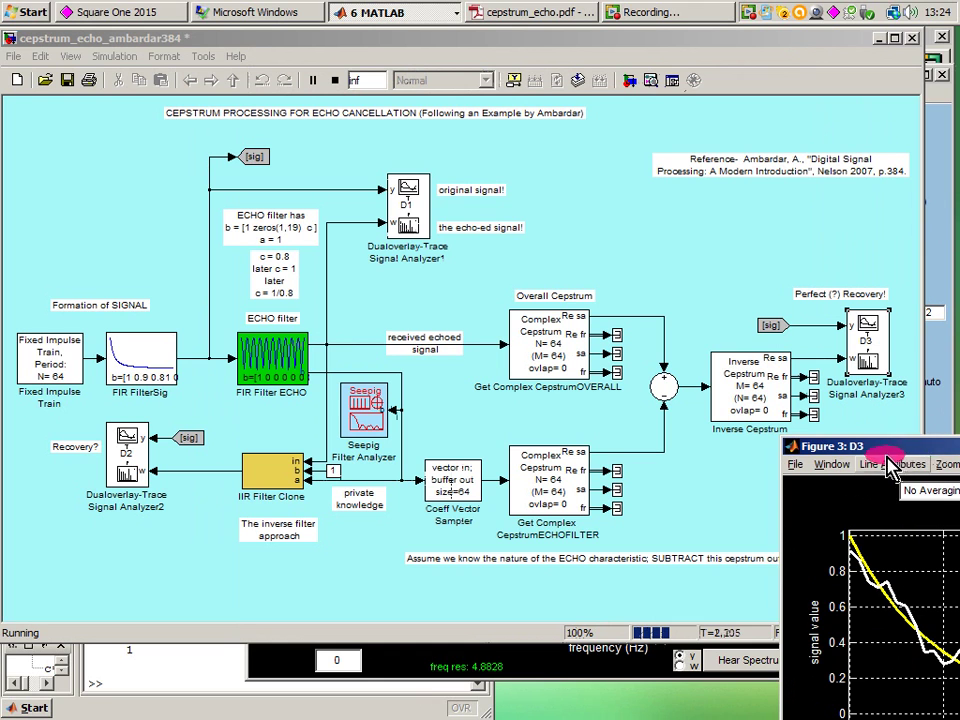
left_click_drag(816, 446, 752, 622)
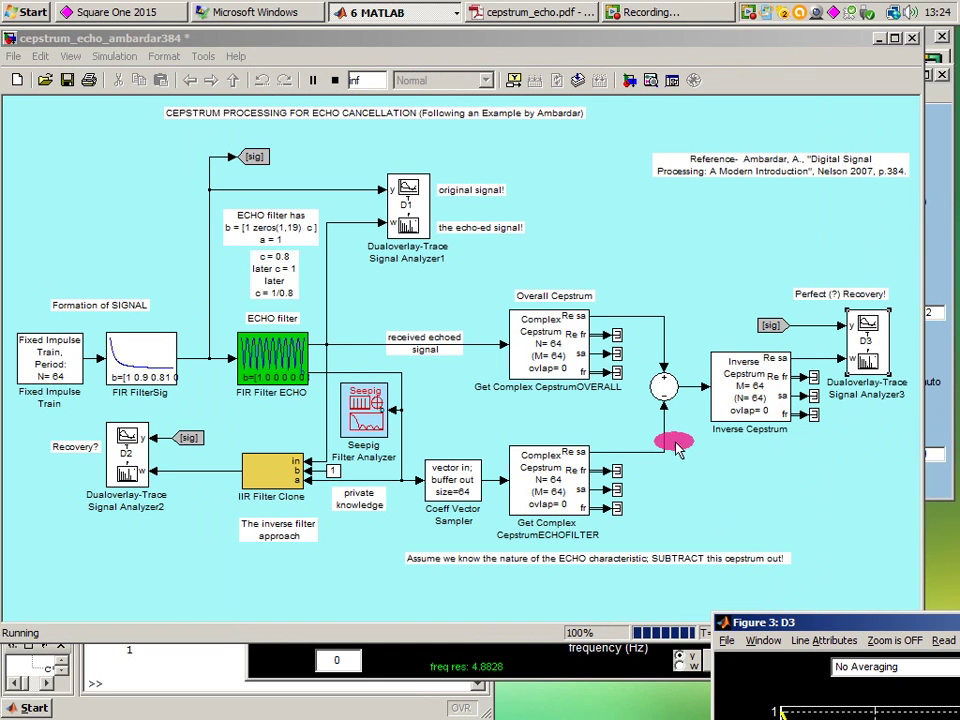
right_click(547, 350)
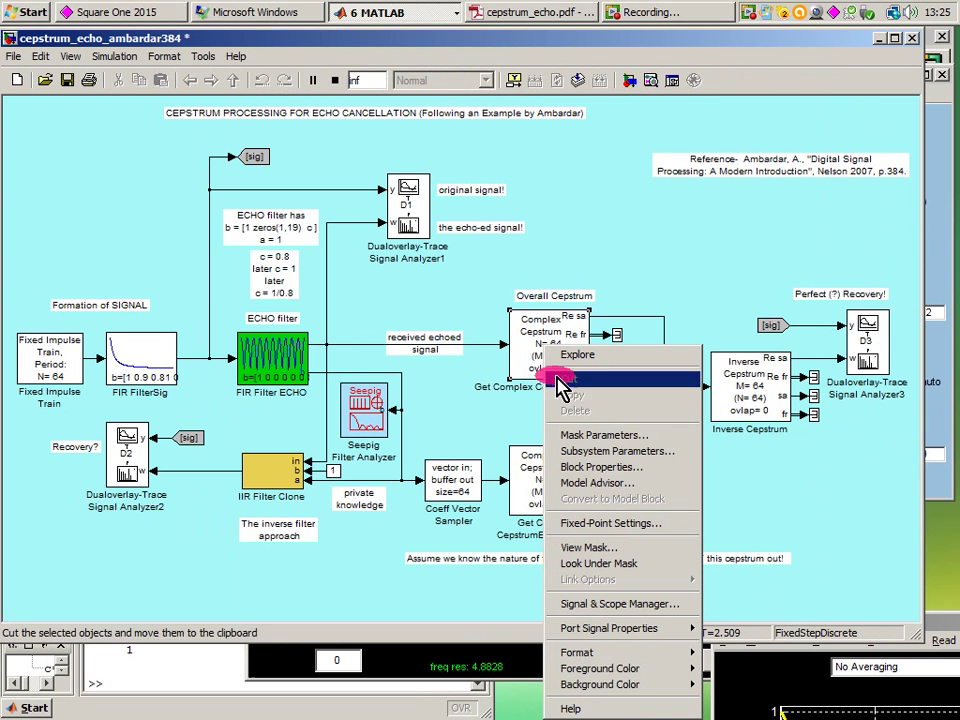
left_click(603, 563)
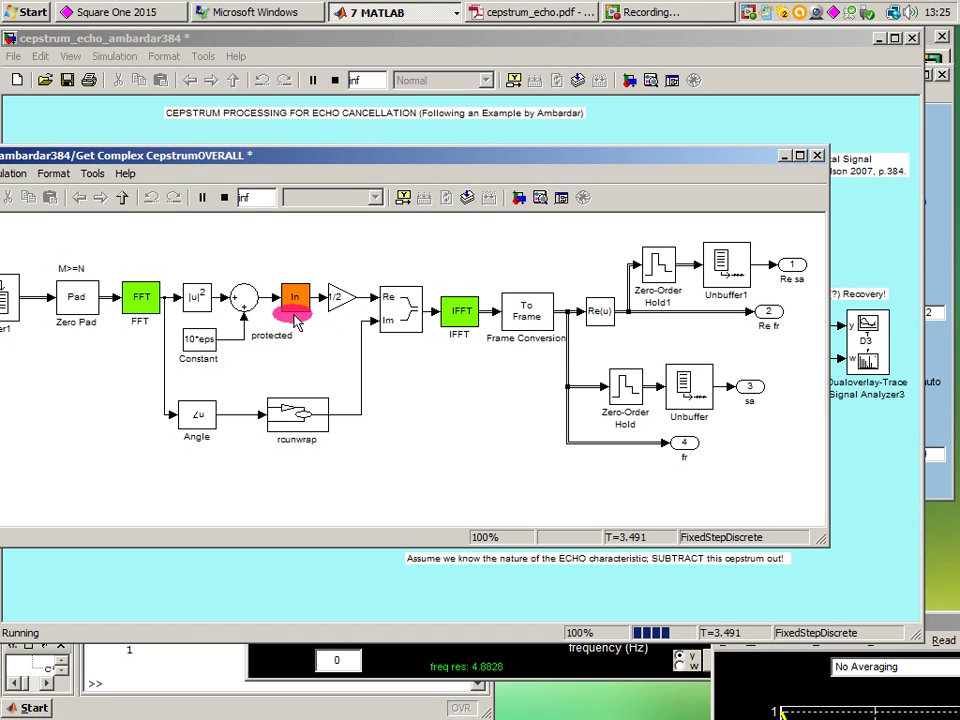
left_click(817, 156)
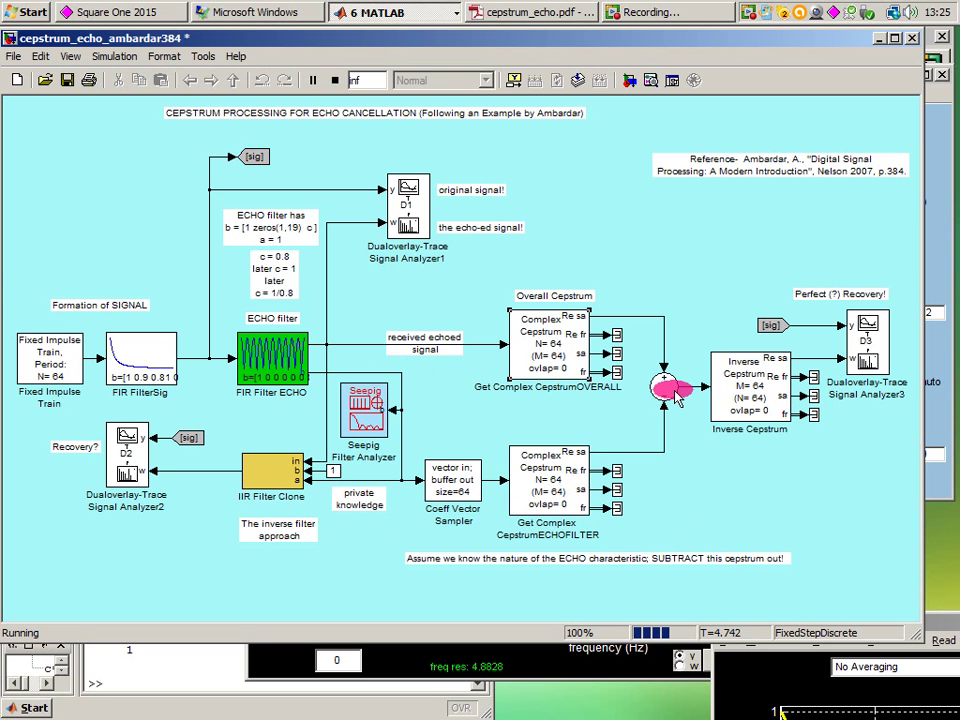
right_click(750, 412)
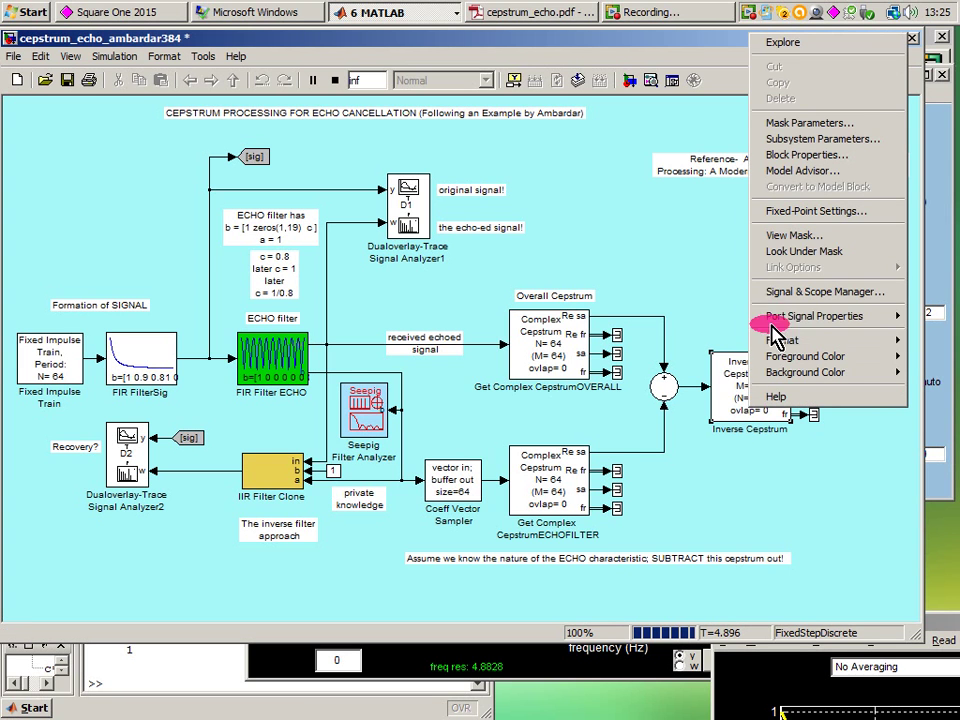
left_click(776, 253)
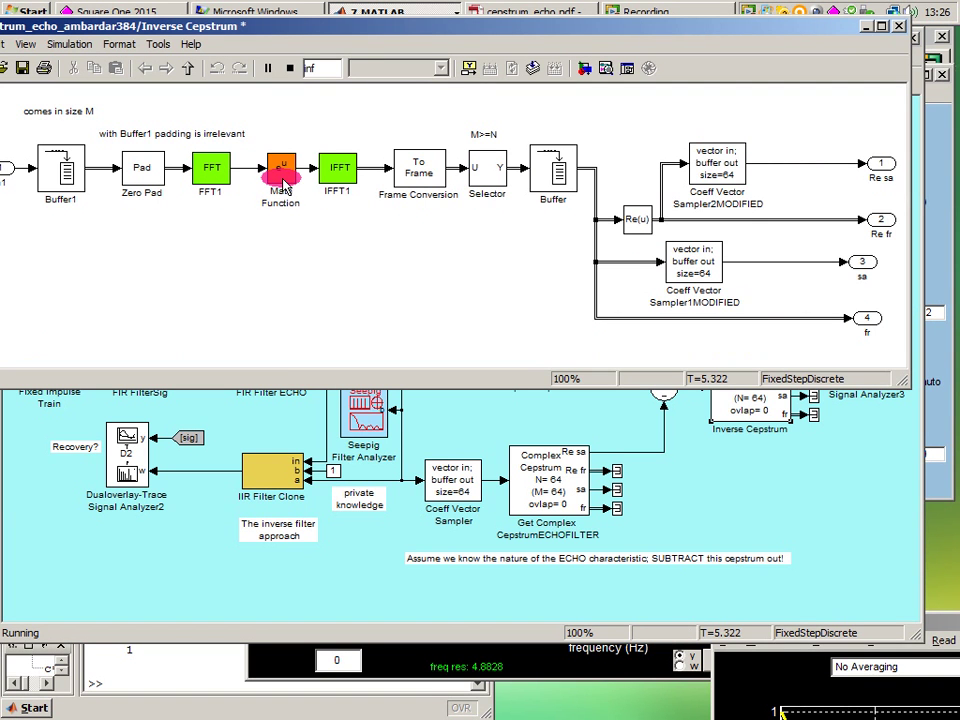
left_click(898, 26)
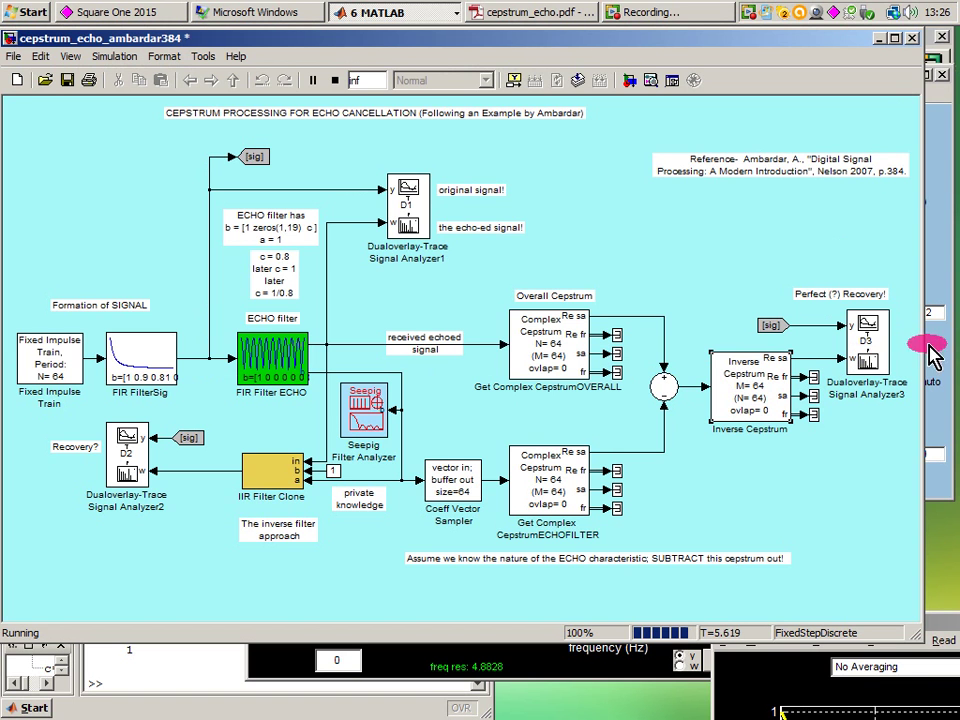
double_click(868, 336)
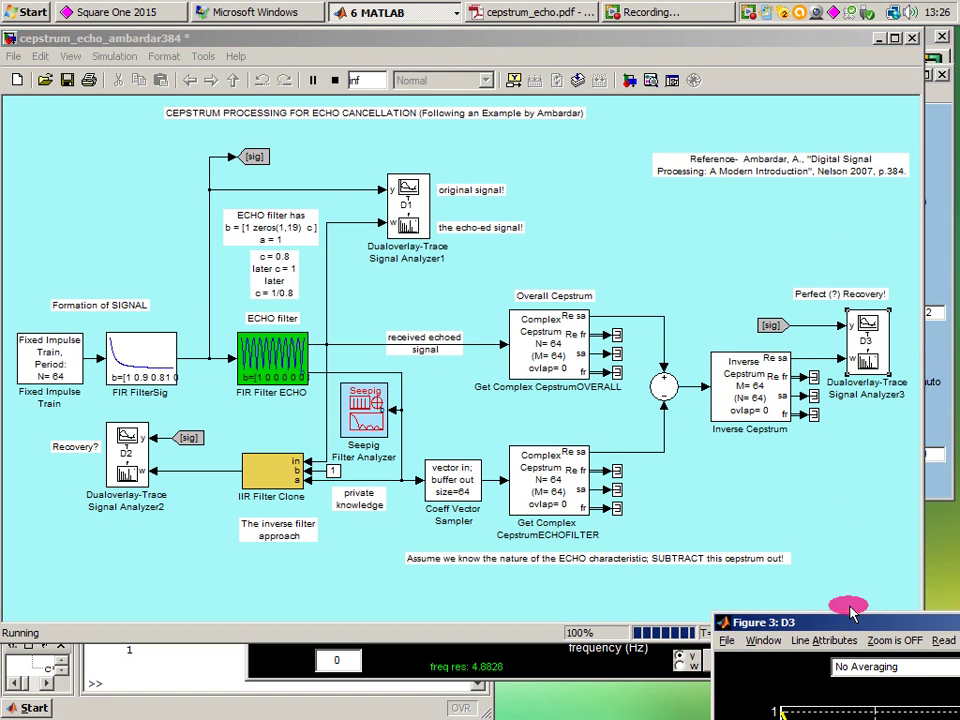
left_click_drag(850, 622, 645, 30)
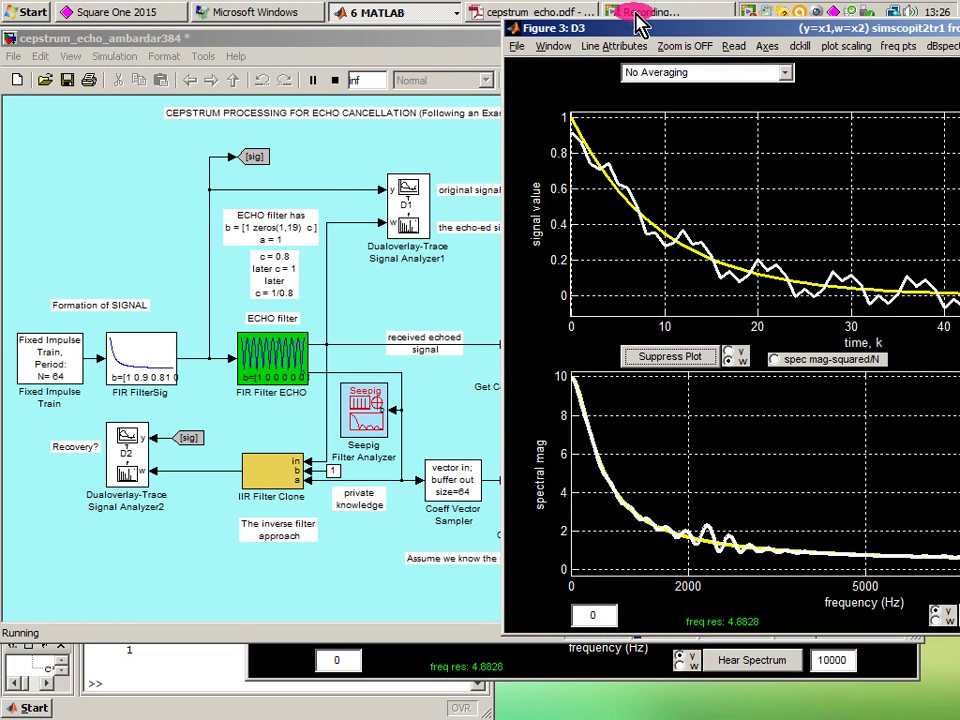
left_click_drag(950, 555, 950, 636)
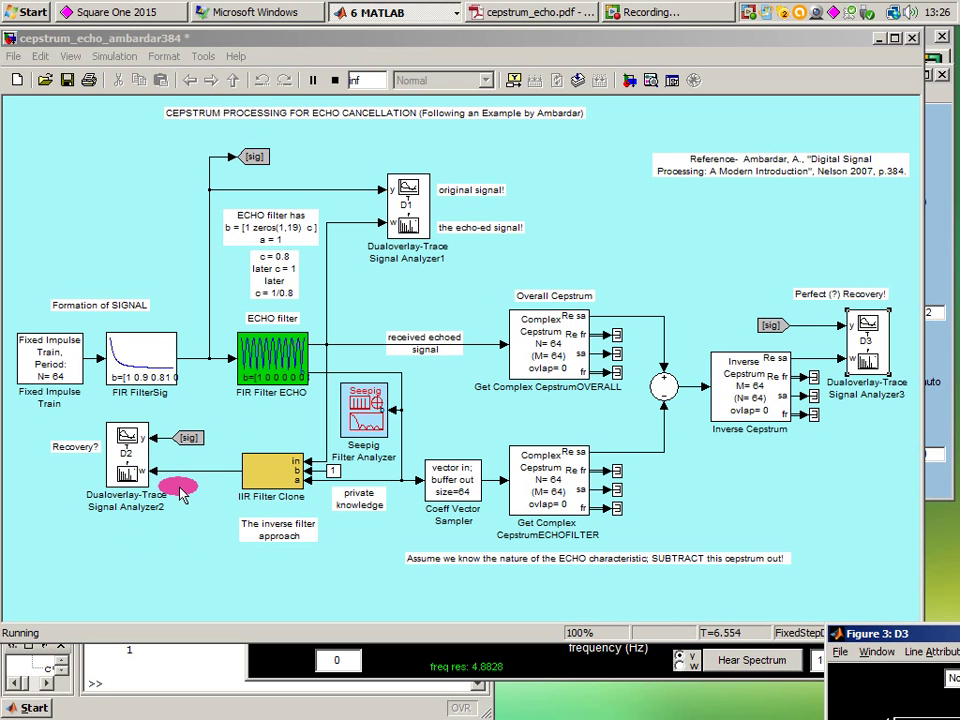
left_click(340, 82)
Enter c=1/.8 (1.25) in the Command Window and restart the Simulink simulation
left_click(122, 683)
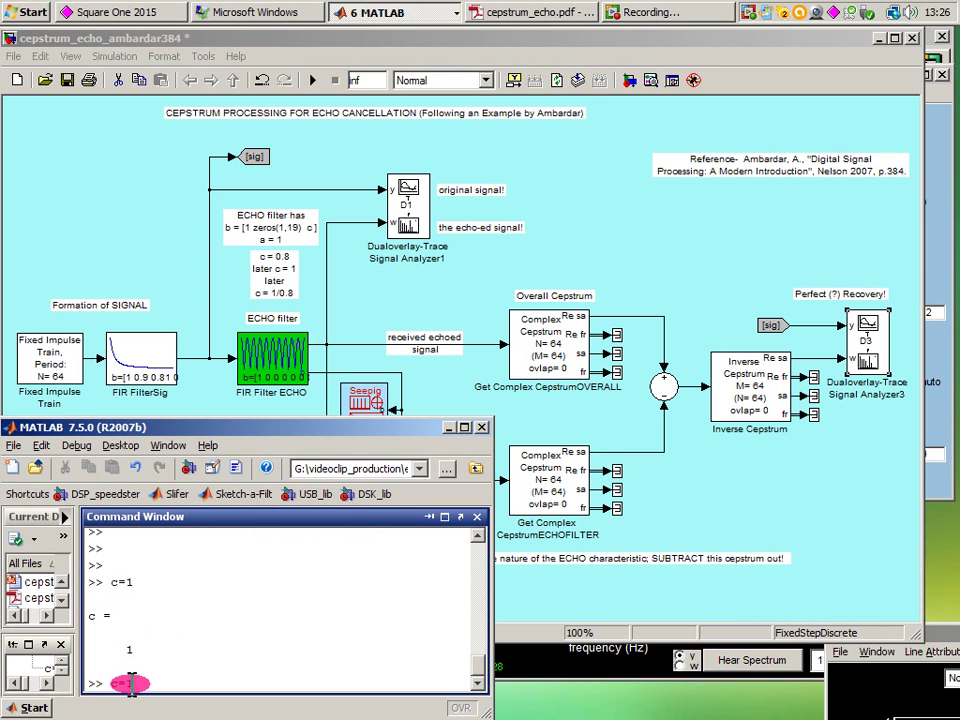
type("c=1/.8")
key("Return")
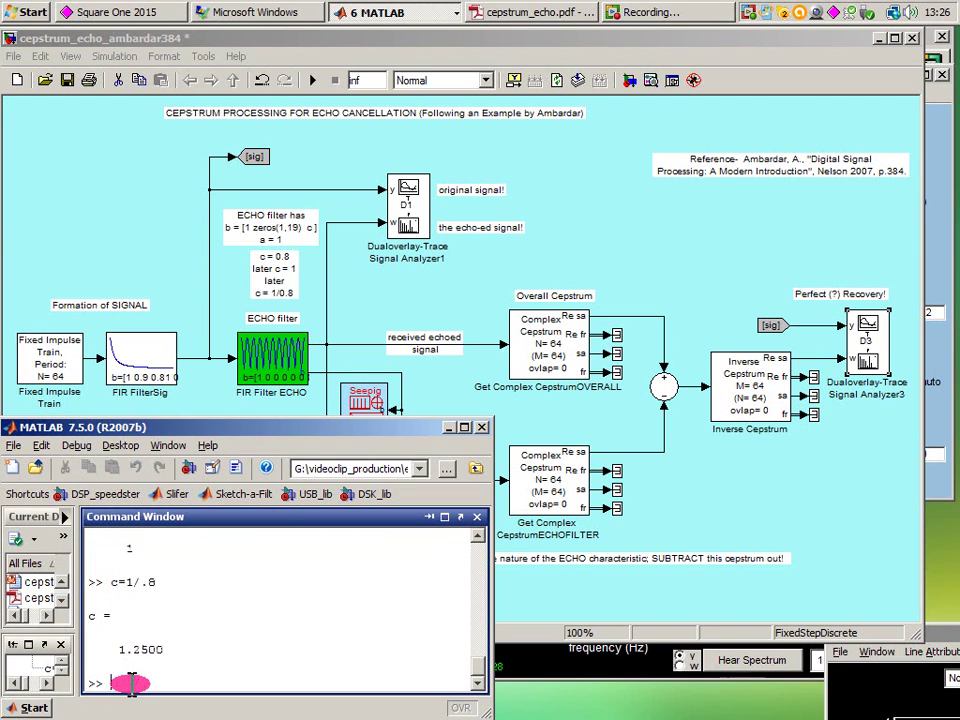
left_click(313, 80)
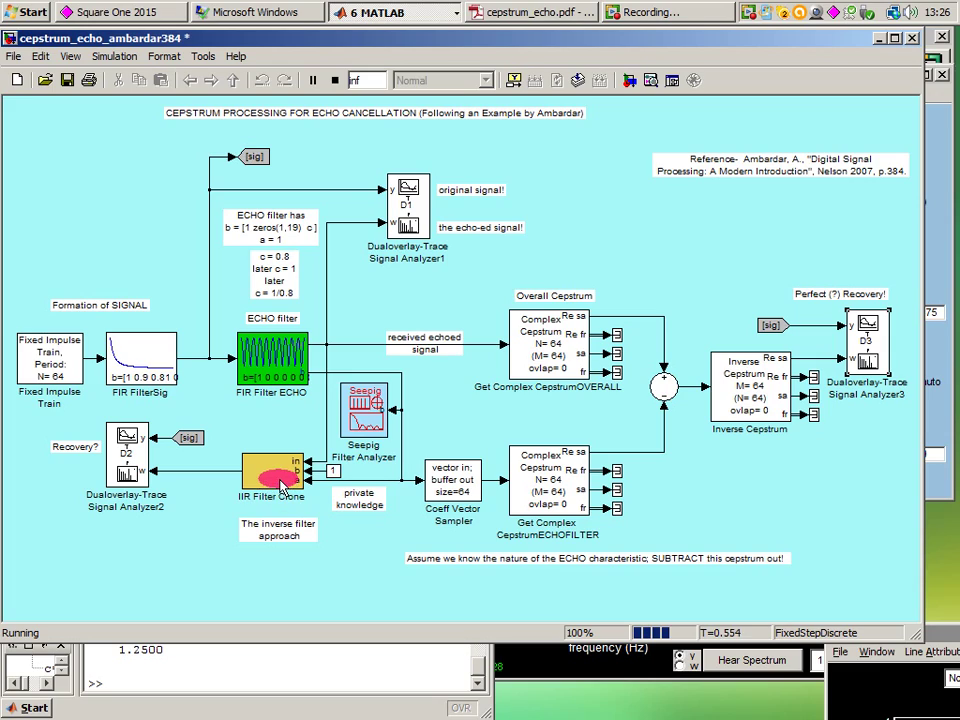
double_click(122, 448)
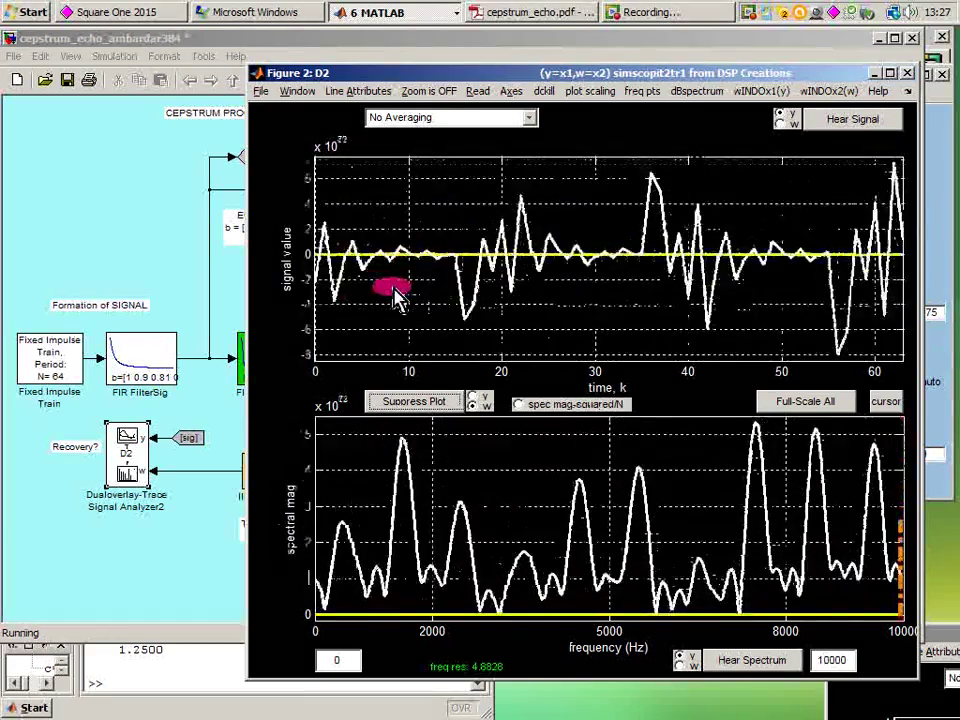
left_click(152, 250)
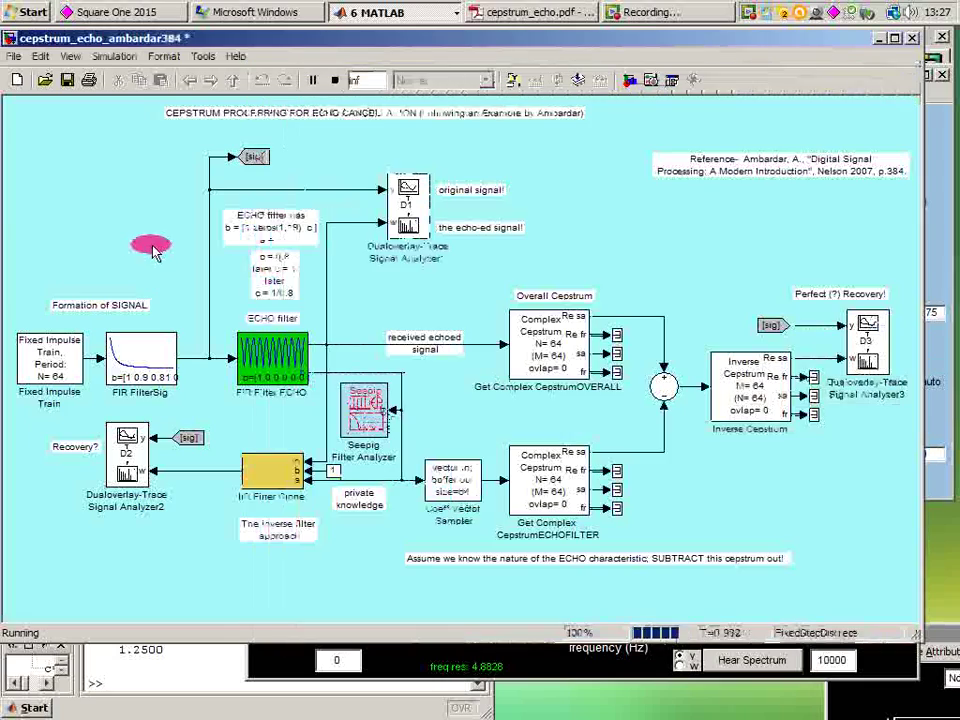
left_click(150, 446)
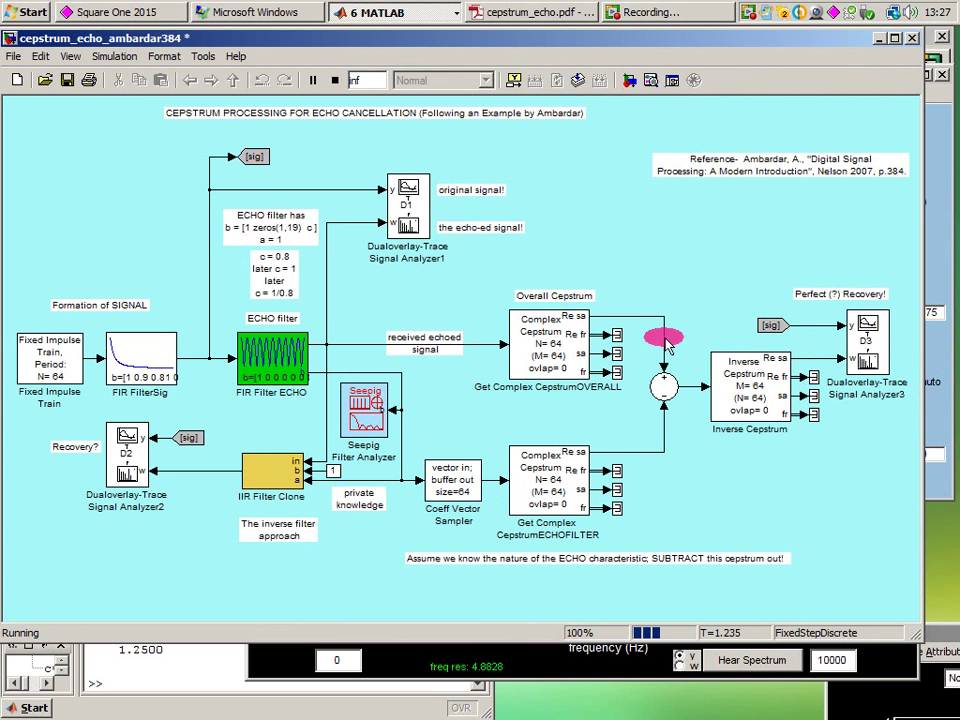
double_click(868, 342)
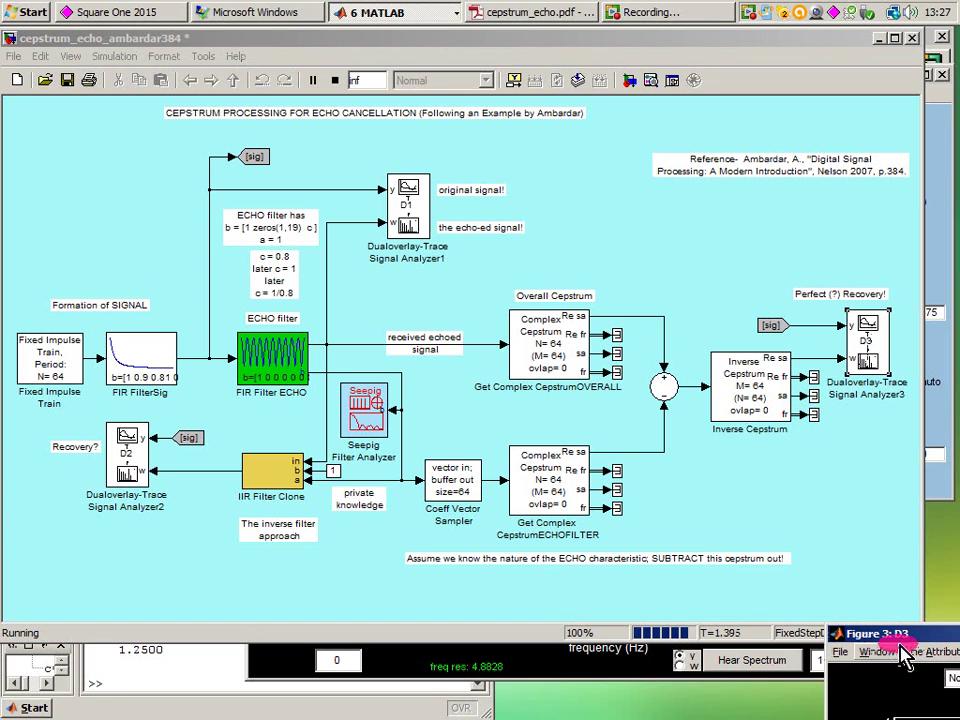
mouse_move(885, 636)
left_mouse_down()
mouse_move(793, 553)
mouse_move(203, 140)
mouse_move(242, 72)
left_mouse_up()
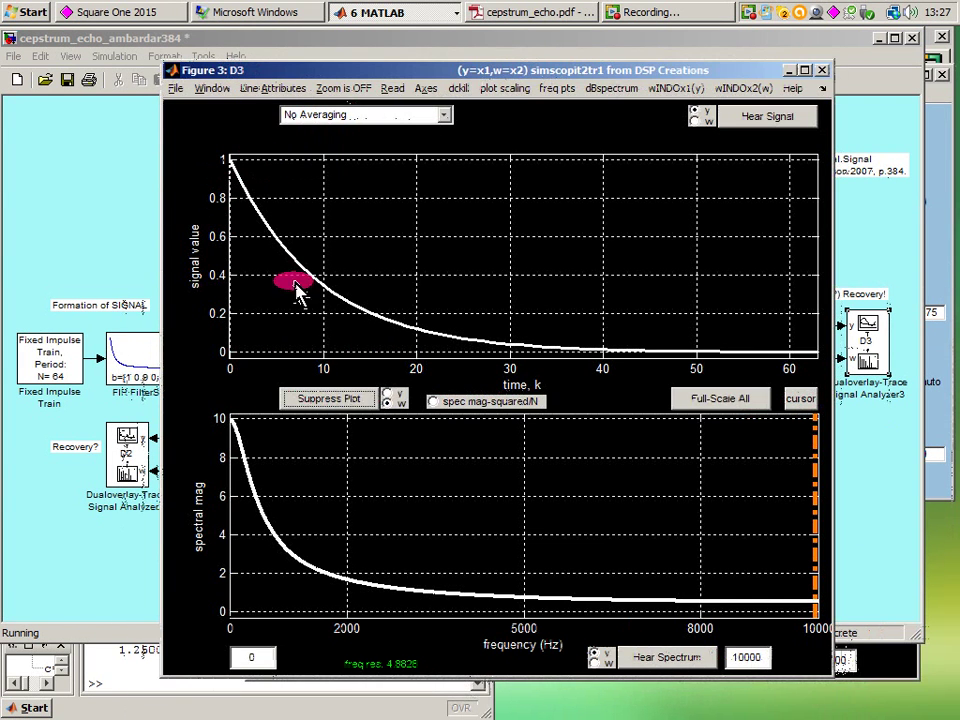
left_click(344, 401)
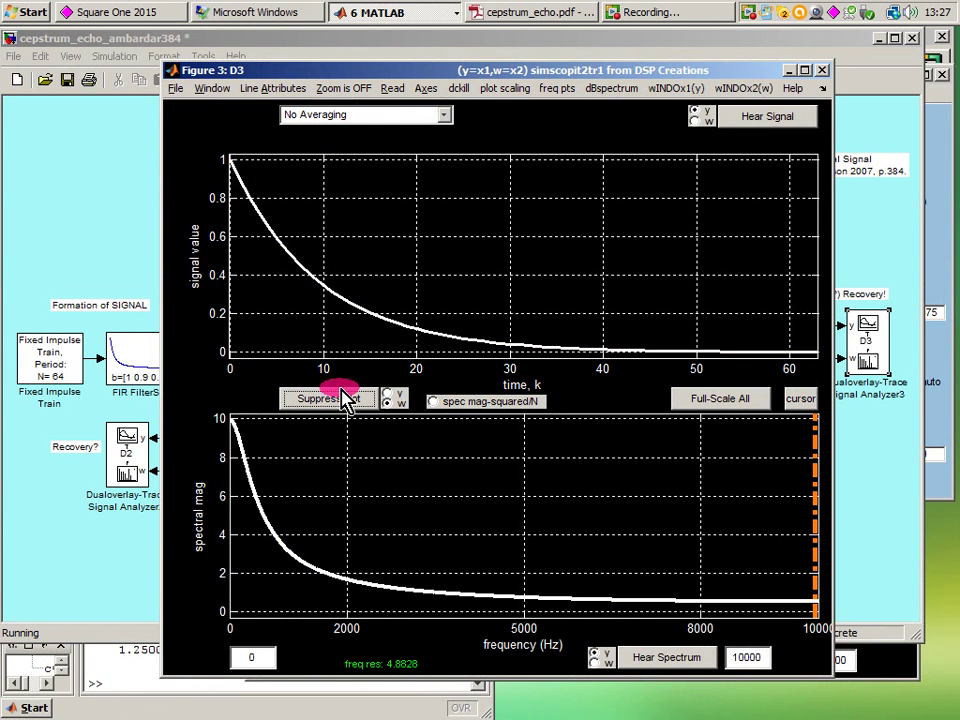
left_click_drag(352, 66, 957, 643)
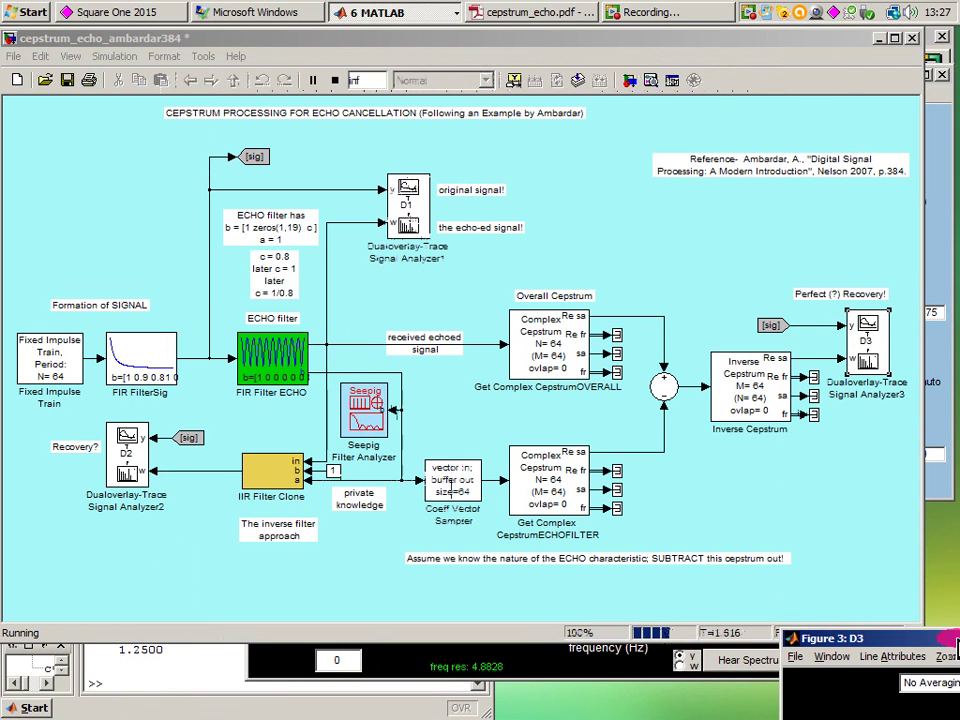